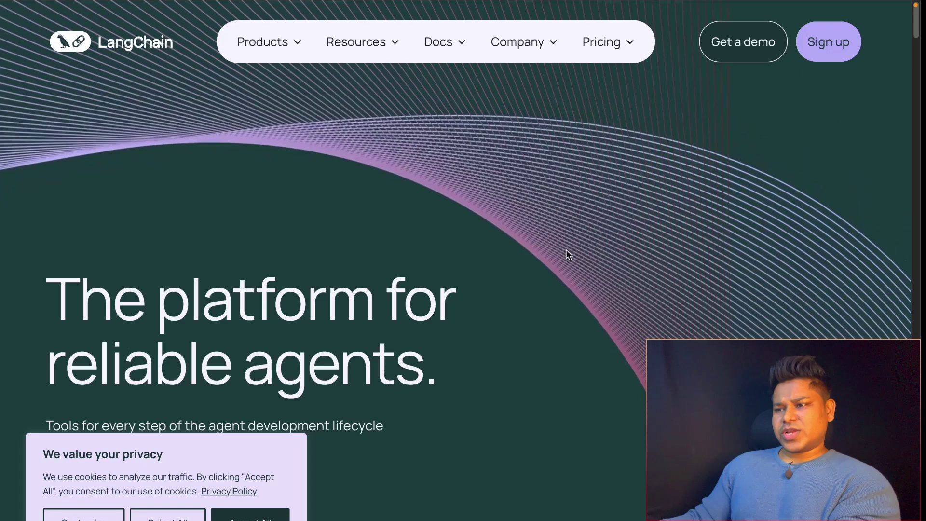
scroll(567, 253, "down", 5)
scroll(567, 253, "down", 5)
scroll(568, 253, "down", 5)
scroll(566, 249, "down", 3)
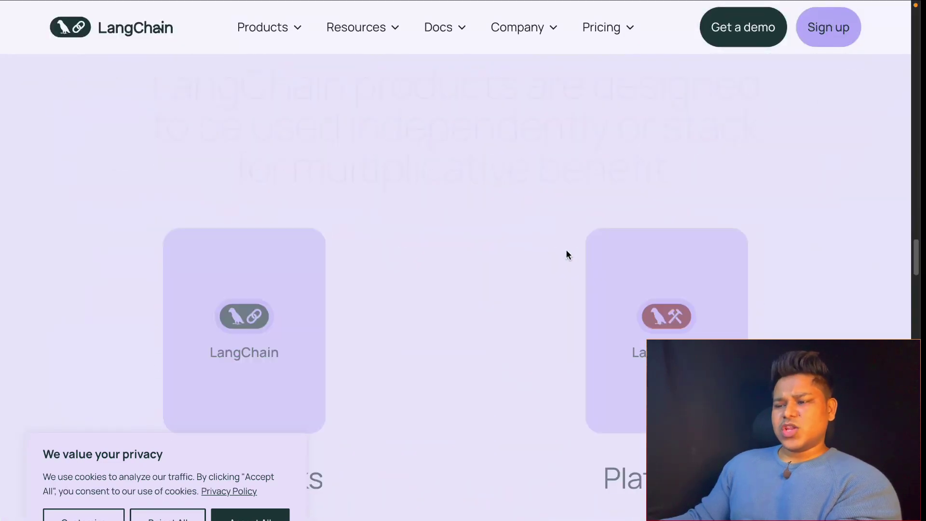
scroll(566, 250, "down", 1)
scroll(567, 250, "up", 3)
scroll(567, 250, "up", 5)
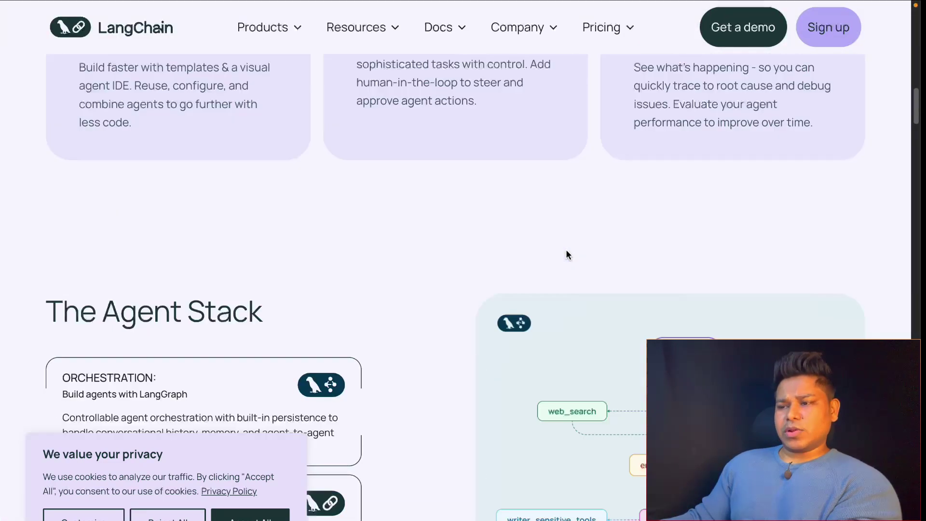
scroll(566, 250, "up", 5)
scroll(566, 250, "up", 2)
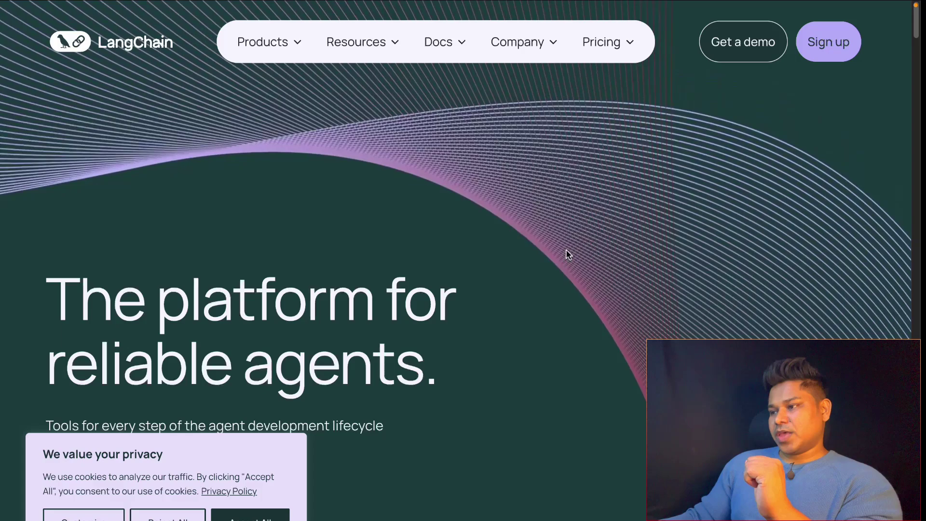
scroll(437, 316, "down", 1)
scroll(546, 323, "down", 1)
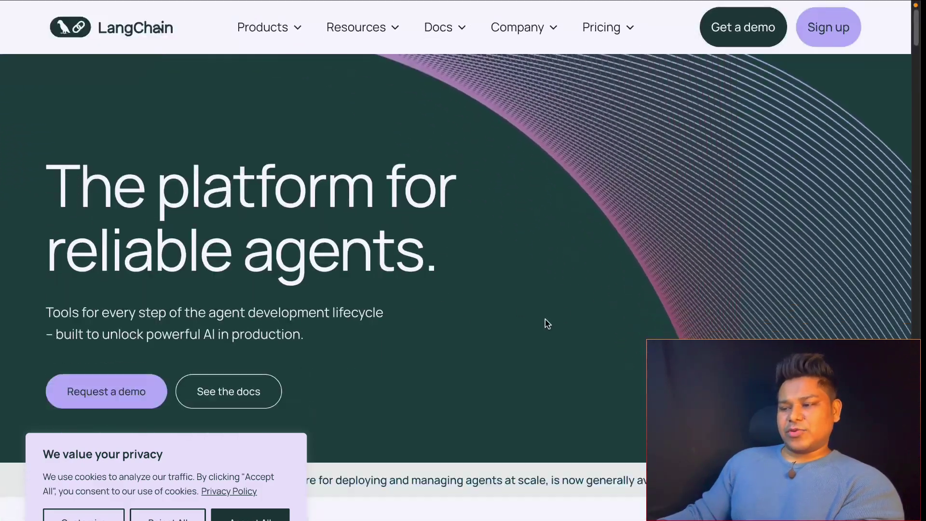
scroll(546, 323, "down", 3)
scroll(546, 322, "up", 5)
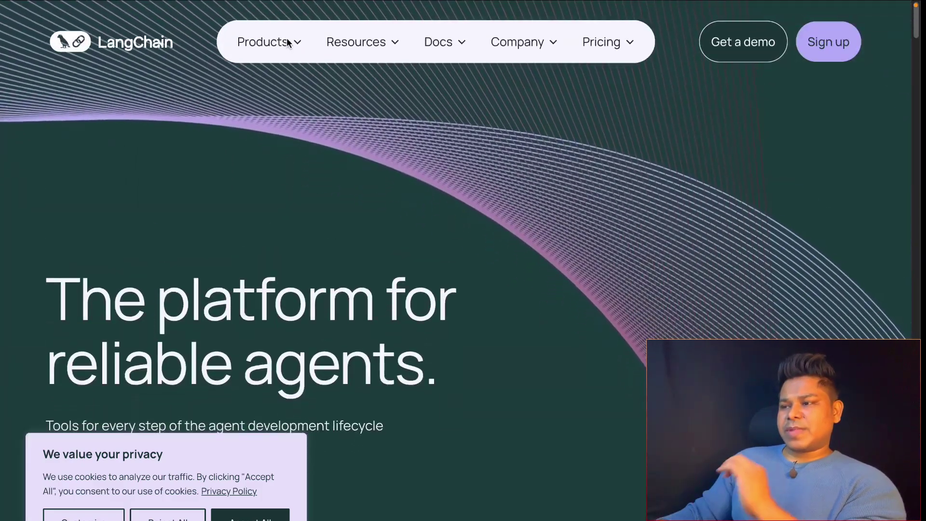
Open the Products dropdown on the LangChain website to see its products
left_click(293, 43)
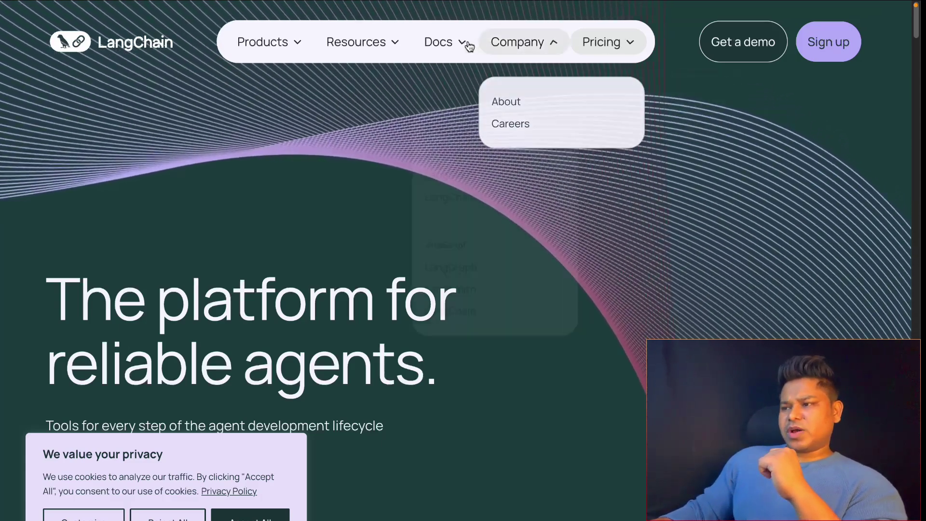
mouse_move(443, 43)
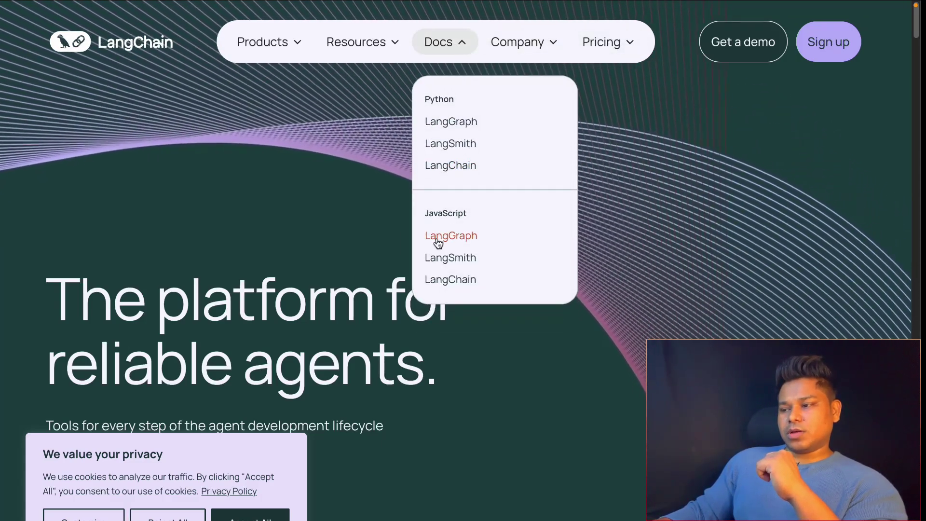
Open the JavaScript LangGraph Quickstart and highlight its Node.js 18 prerequisite
left_click(436, 238)
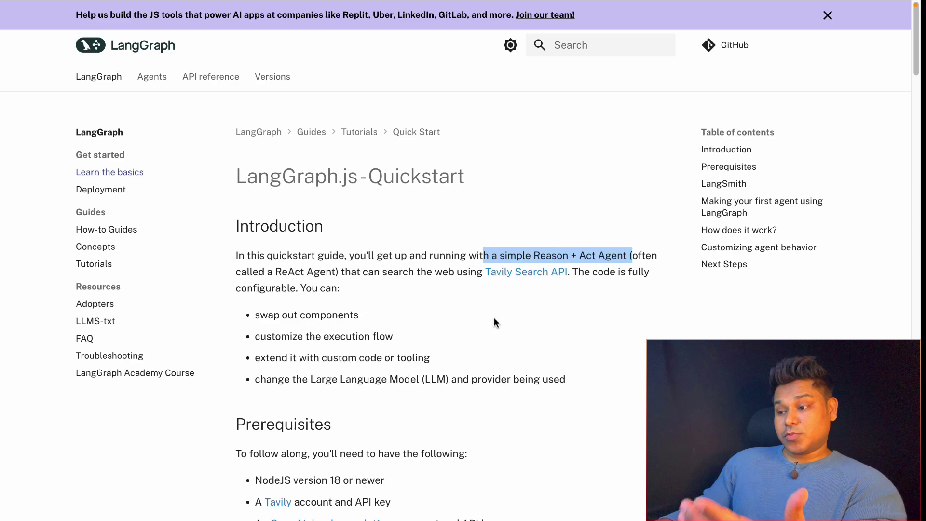
scroll(494, 322, "down", 7)
scroll(438, 303, "up", 4)
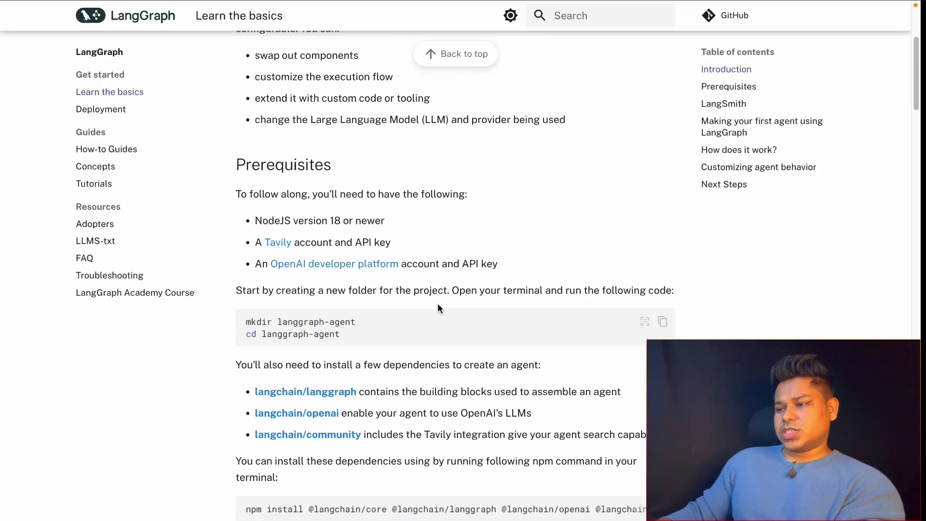
left_click_drag(302, 238, 241, 237)
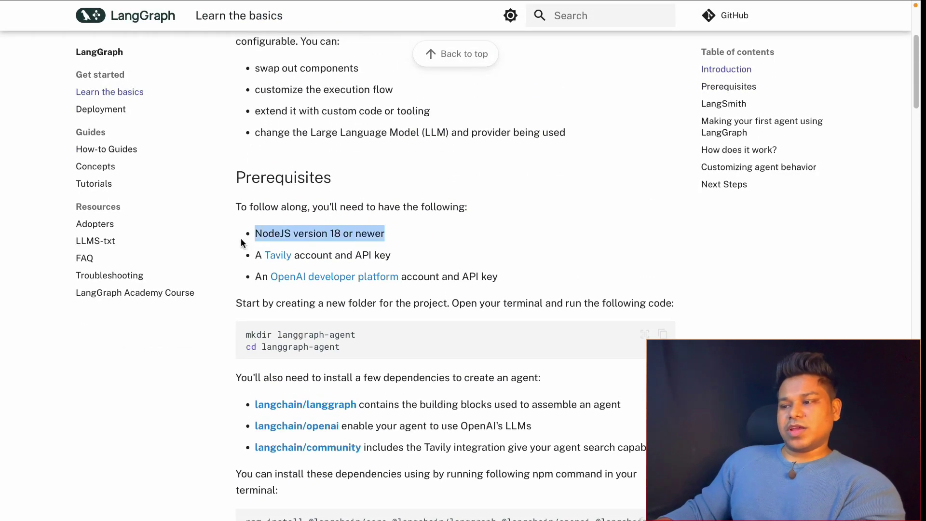
left_click(459, 249)
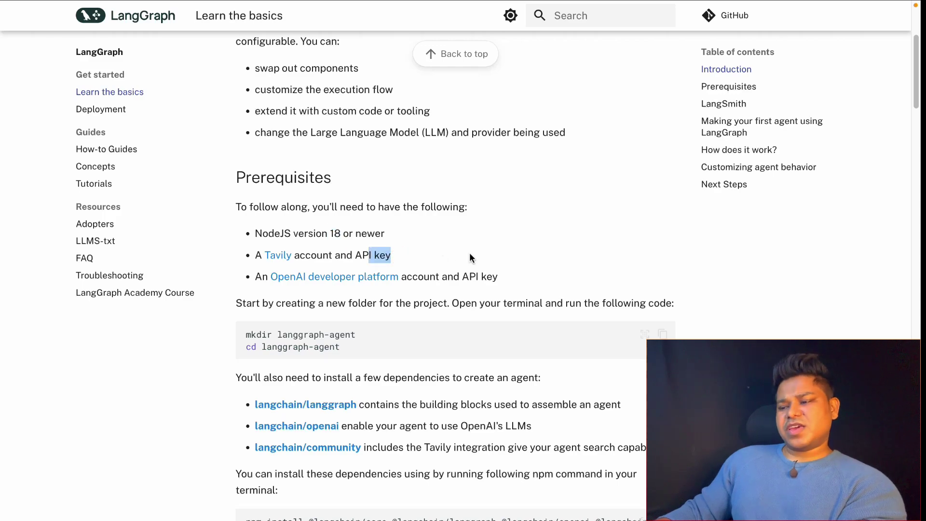
scroll(469, 257, "down", 5)
scroll(469, 257, "down", 4)
scroll(470, 257, "down", 5)
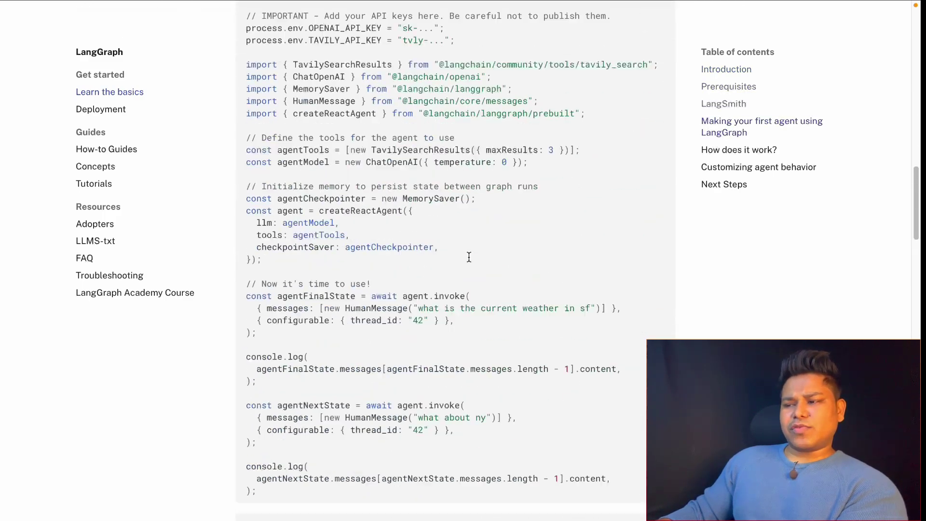
scroll(468, 256, "up", 2)
scroll(489, 299, "up", 2)
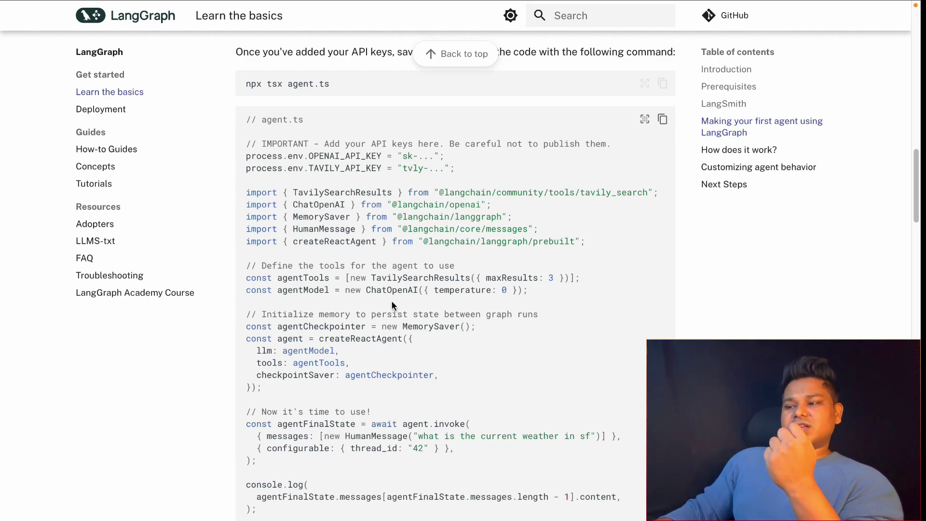
scroll(446, 357, "down", 1)
scroll(443, 356, "down", 2)
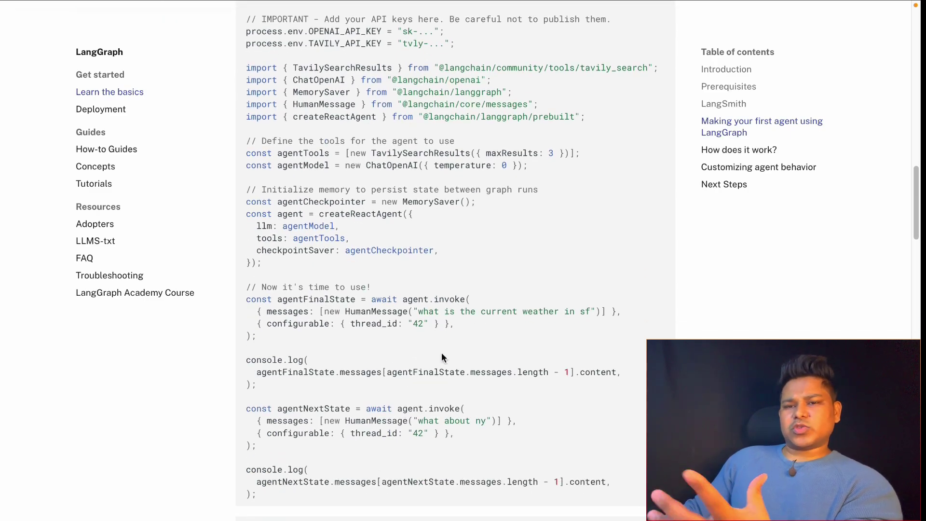
scroll(442, 352, "up", 2)
scroll(442, 352, "up", 5)
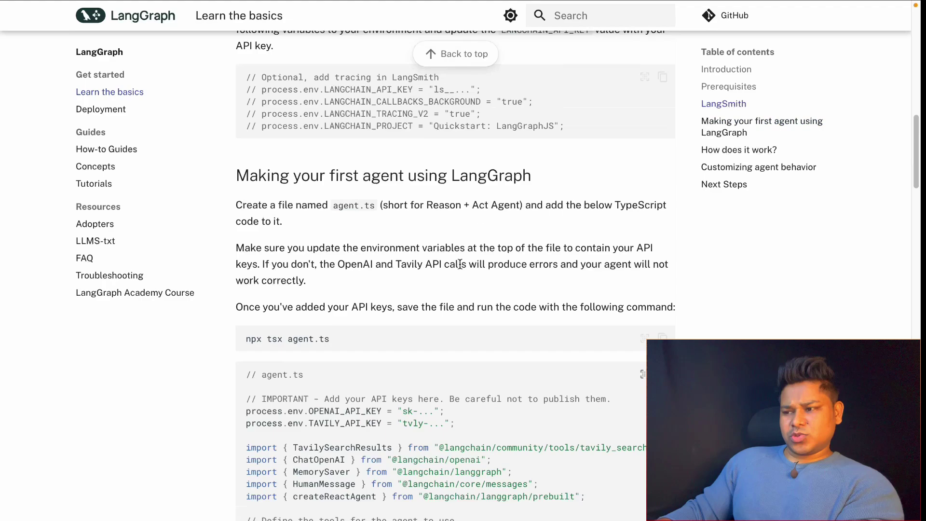
scroll(459, 270, "up", 8)
scroll(459, 268, "down", 2)
scroll(459, 269, "down", 1)
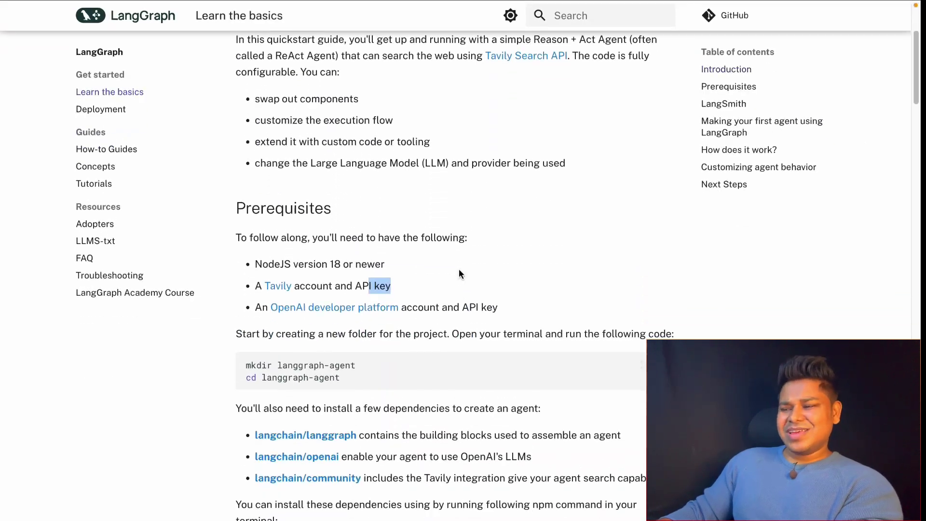
scroll(562, 207, "down", 1)
scroll(567, 210, "down", 1)
scroll(717, 300, "down", 3)
scroll(716, 300, "down", 1)
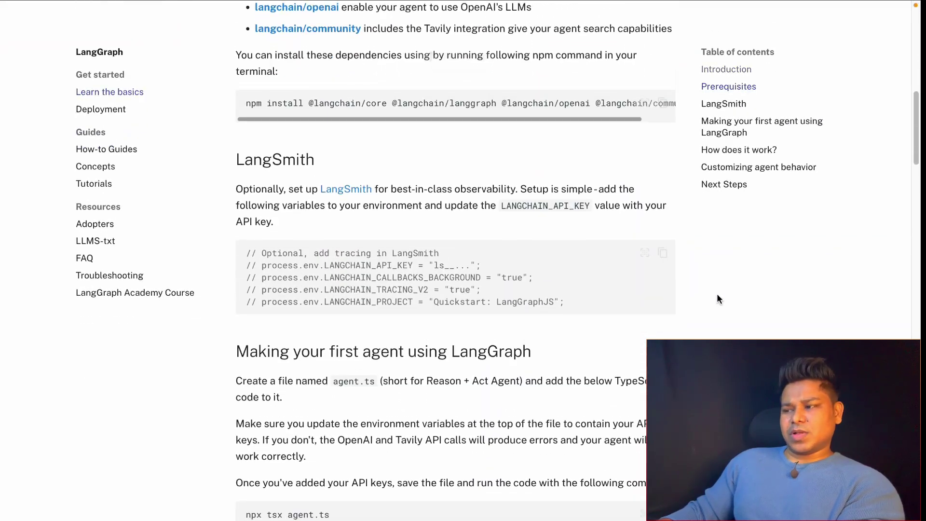
scroll(526, 174, "up", 1)
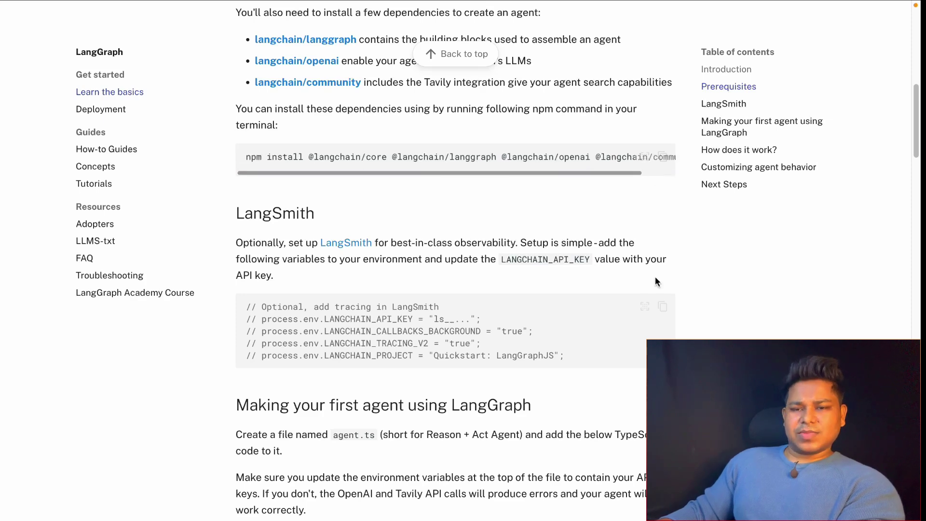
scroll(653, 280, "down", 1)
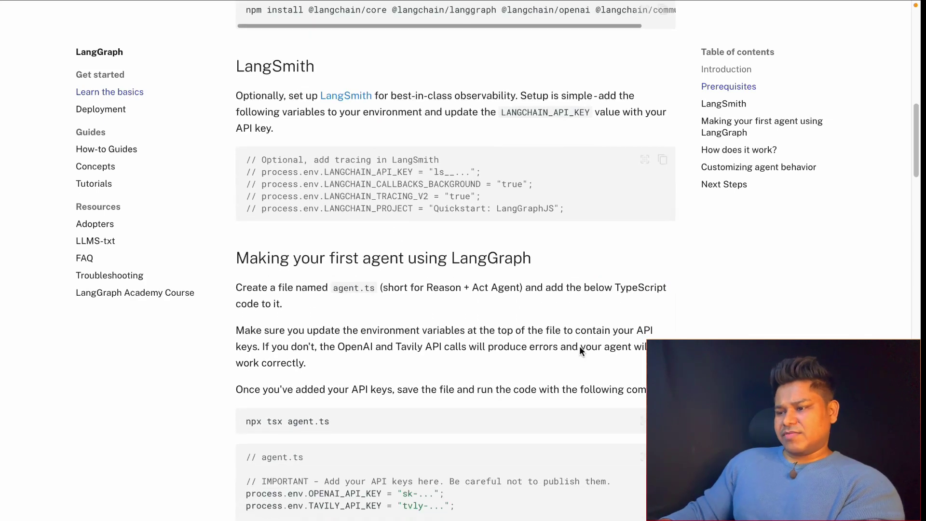
scroll(640, 337, "down", 3)
scroll(401, 370, "down", 1)
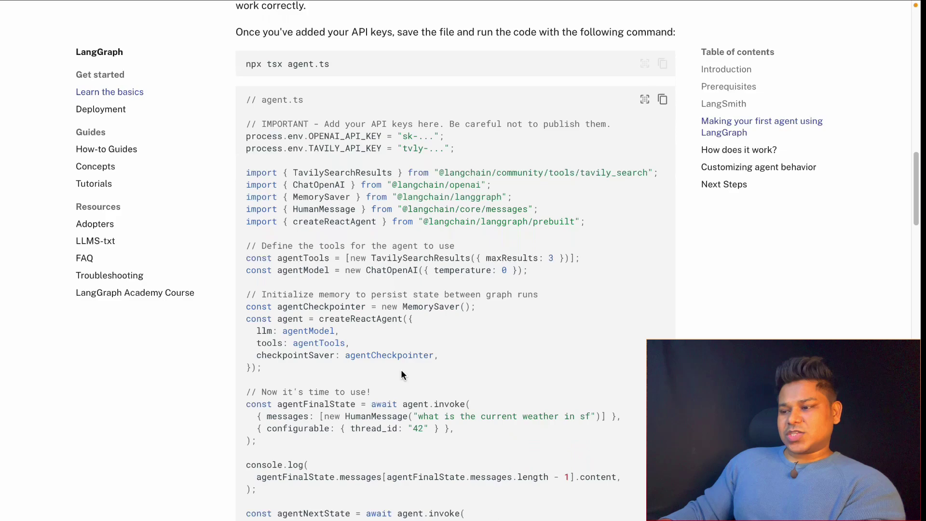
scroll(436, 354, "down", 2)
scroll(138, 130, "up", 1)
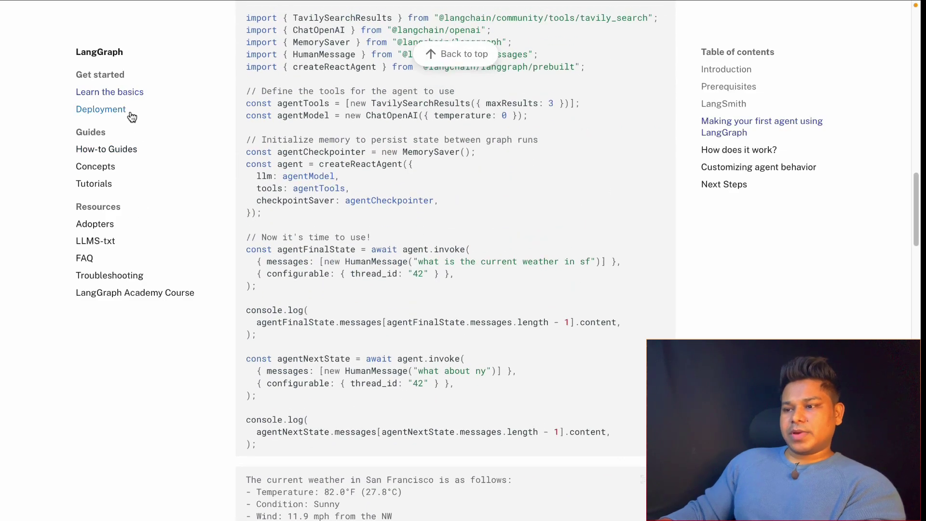
Browse the Deployment, How-to Guides, Conceptual Guide and Tutorials pages from the sidebar
left_click(124, 112)
scroll(552, 268, "down", 3)
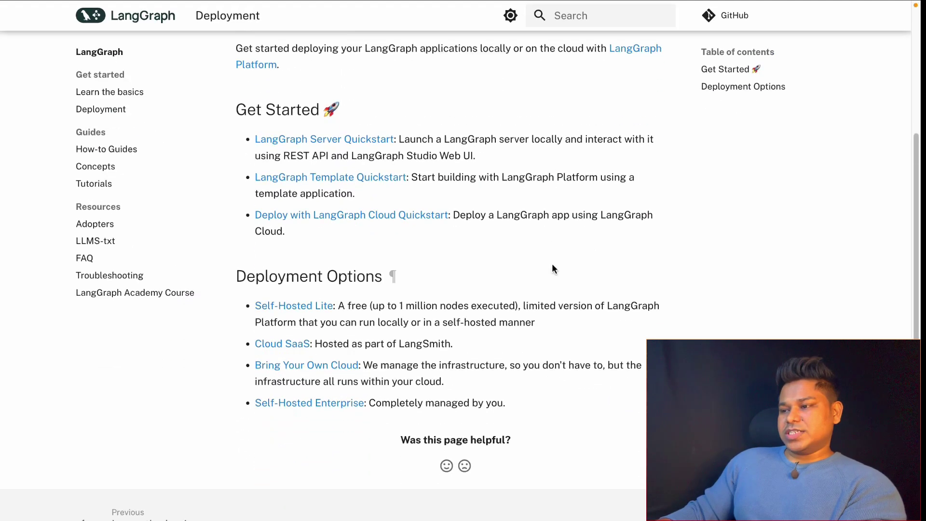
scroll(645, 263, "up", 1)
scroll(366, 268, "up", 1)
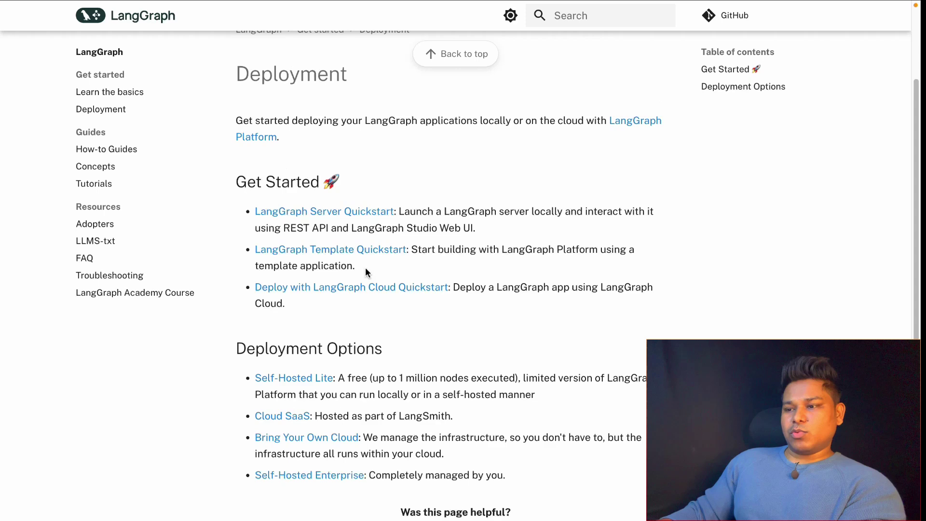
left_click(113, 156)
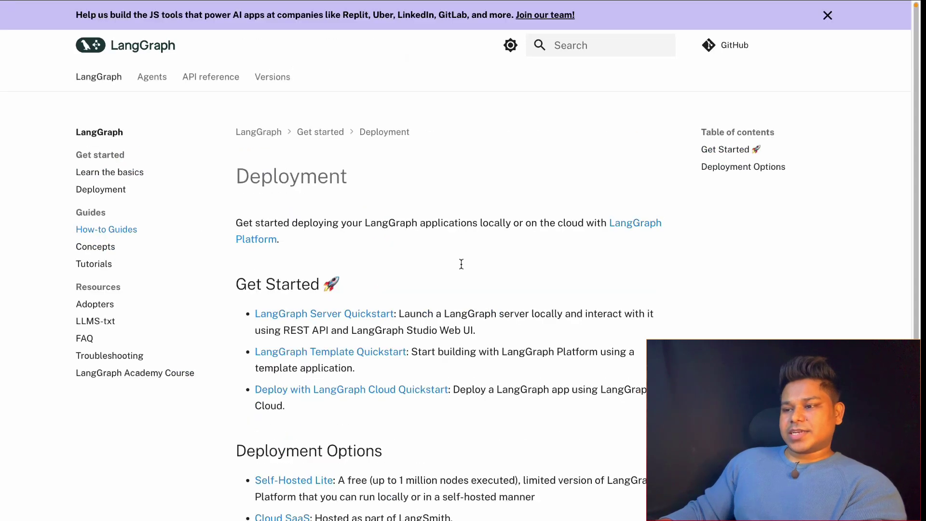
scroll(523, 330, "down", 2)
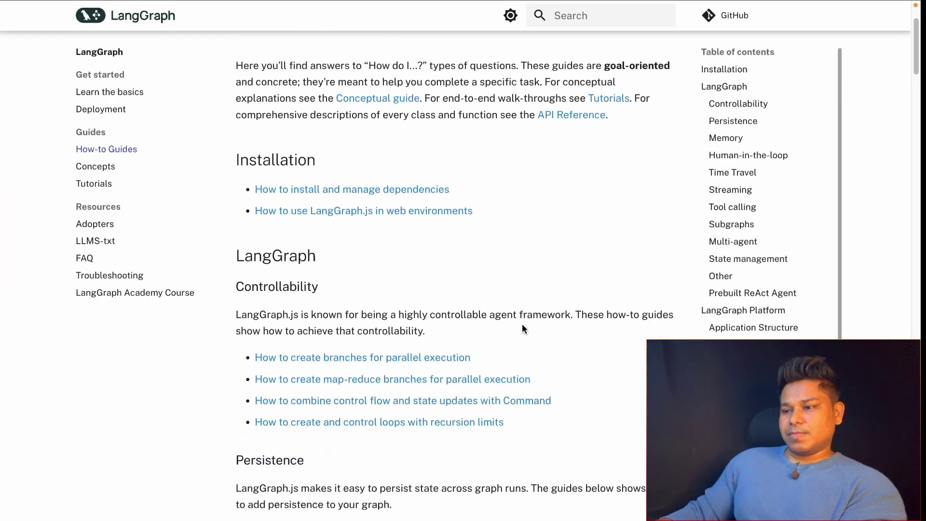
left_click(110, 172)
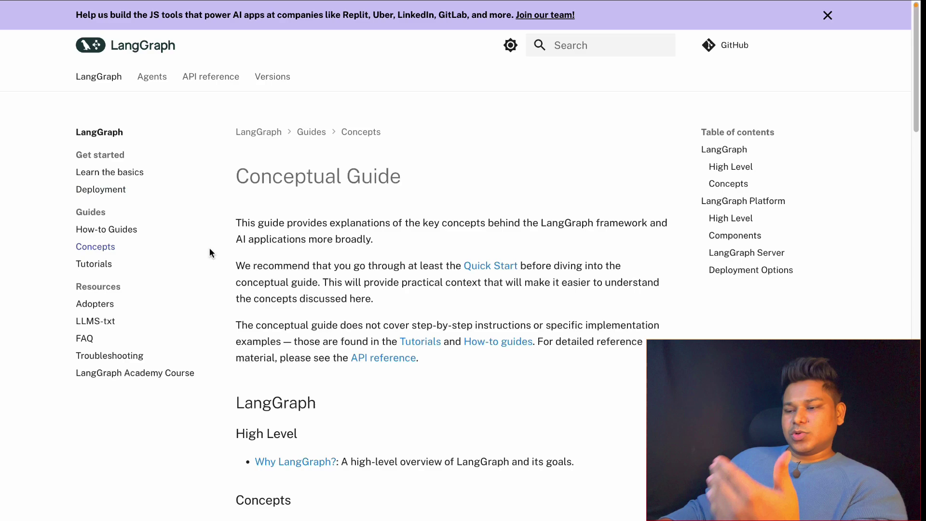
left_click(110, 265)
scroll(544, 304, "down", 5)
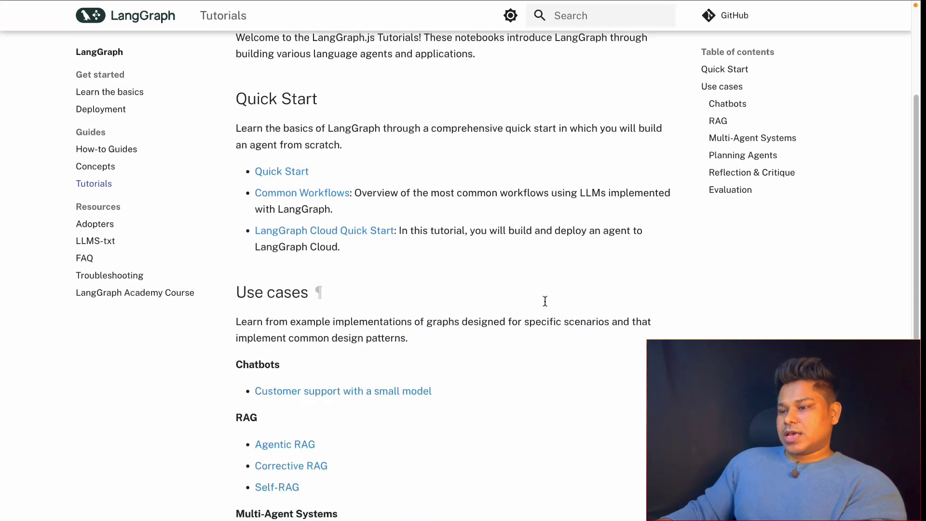
left_click(82, 244)
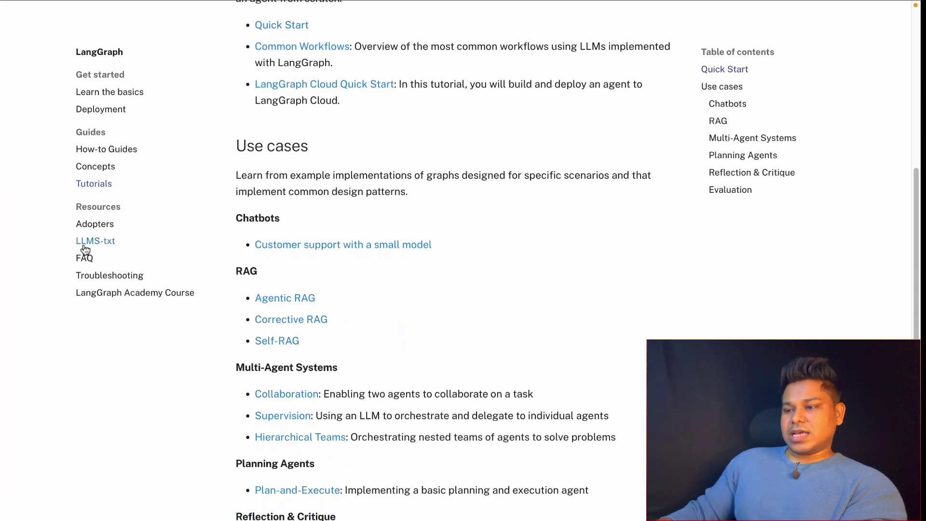
scroll(574, 357, "down", 3)
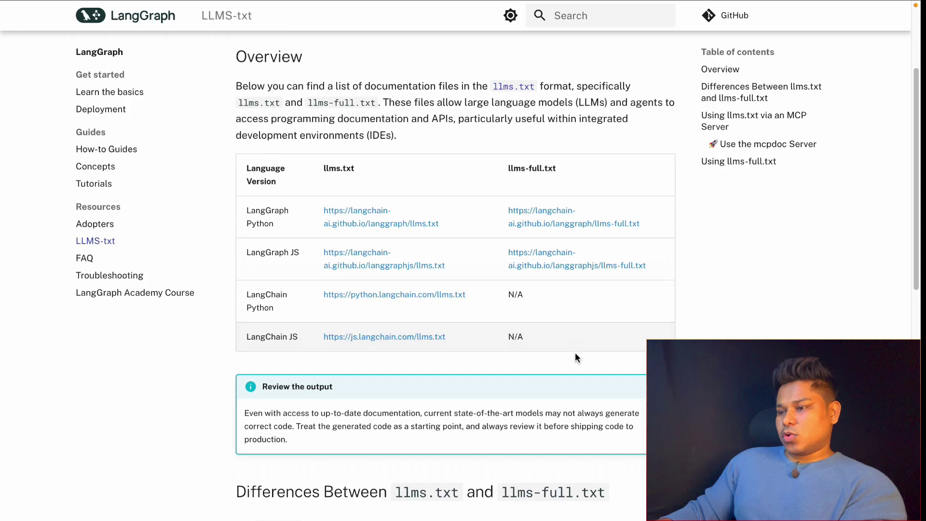
scroll(652, 322, "down", 1)
scroll(463, 261, "down", 2)
scroll(463, 260, "down", 3)
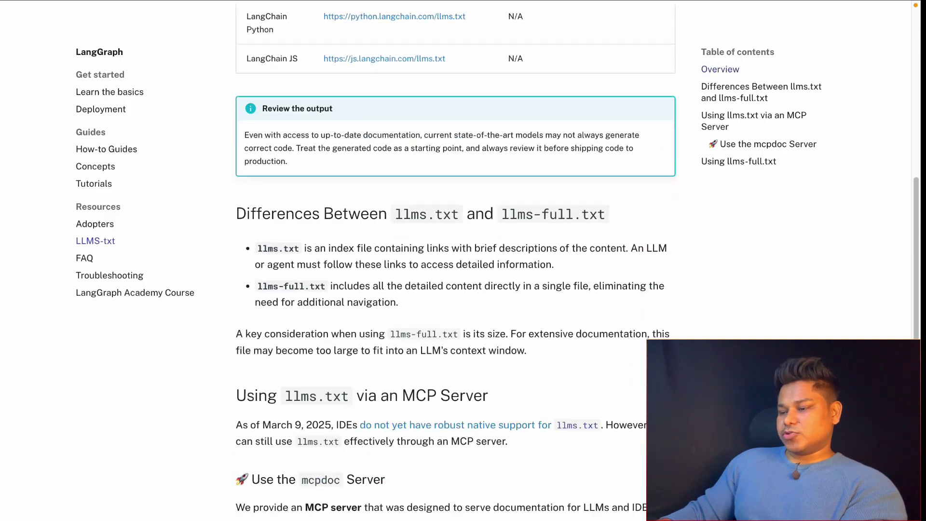
scroll(464, 261, "down", 3)
scroll(463, 261, "down", 2)
scroll(558, 248, "up", 10)
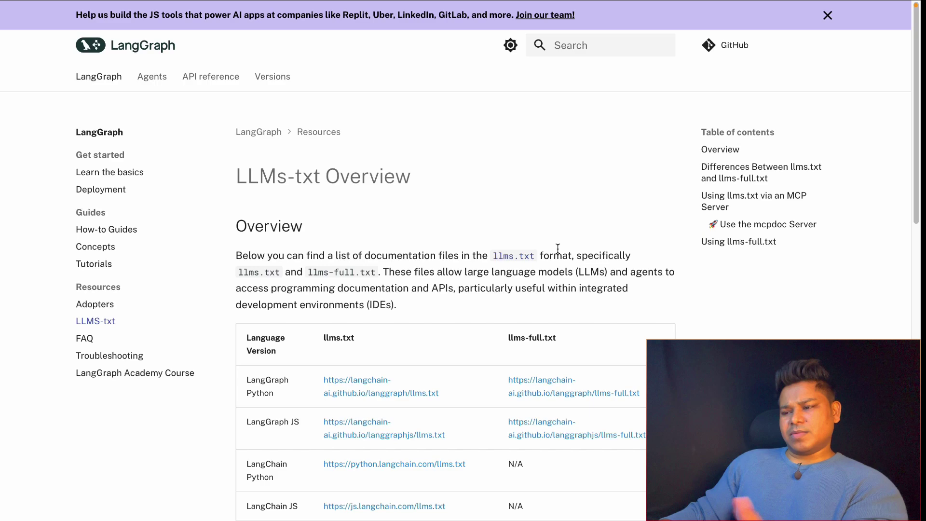
scroll(557, 248, "down", 2)
scroll(557, 249, "down", 4)
scroll(419, 294, "down", 3)
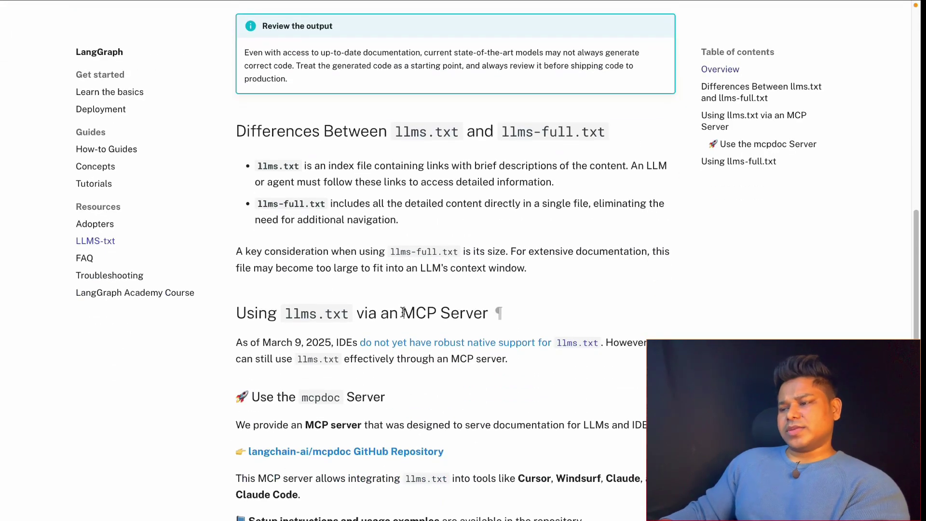
Highlight the word MCP in the LLMs-txt Overview page heading
left_click_drag(403, 312, 437, 309)
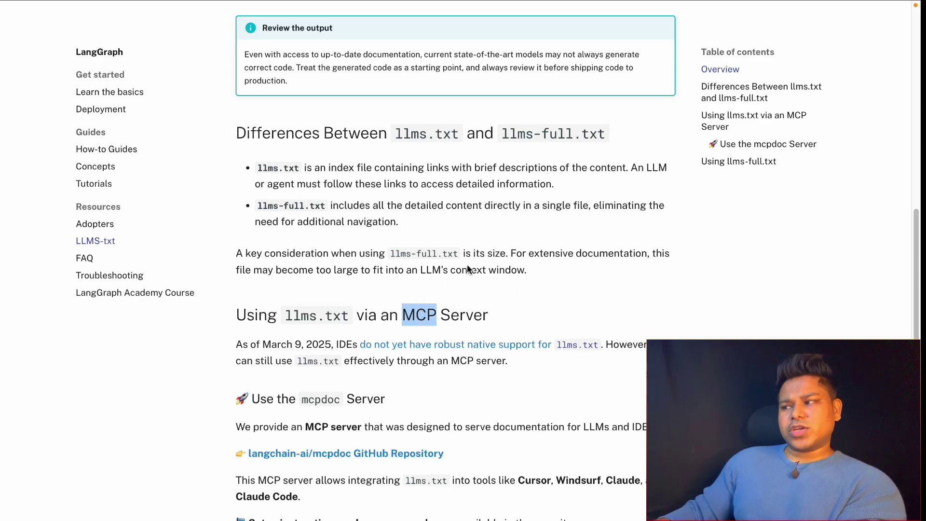
scroll(467, 264, "up", 4)
scroll(394, 213, "up", 3)
scroll(420, 217, "up", 1)
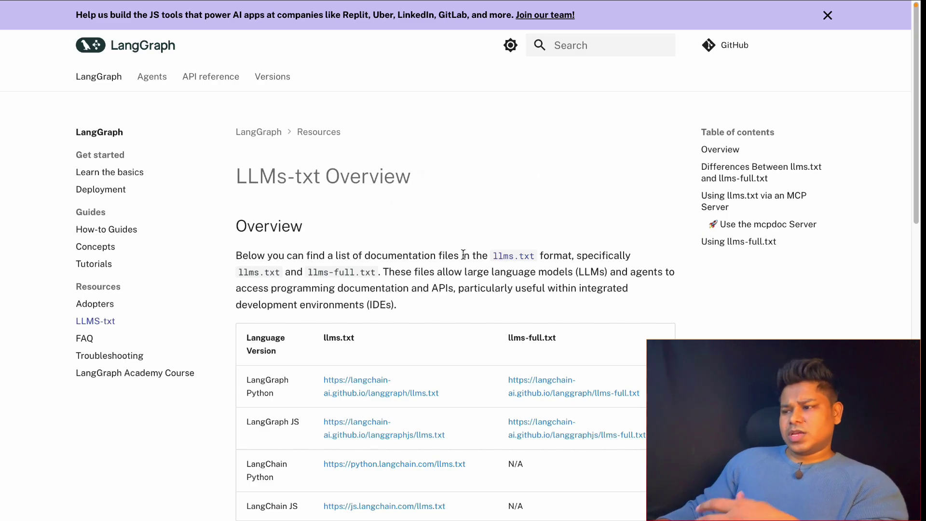
scroll(509, 251, "down", 2)
scroll(509, 251, "down", 4)
scroll(509, 251, "down", 2)
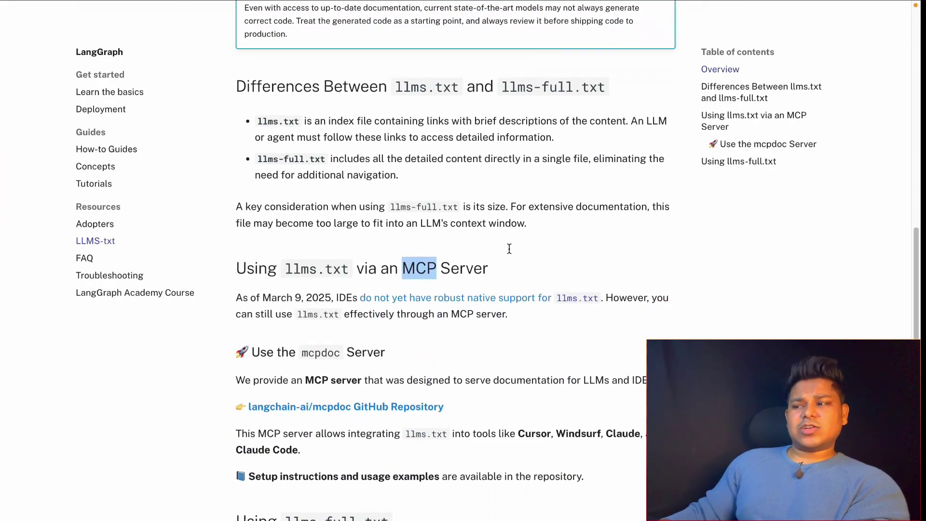
scroll(509, 250, "down", 2)
scroll(509, 248, "down", 3)
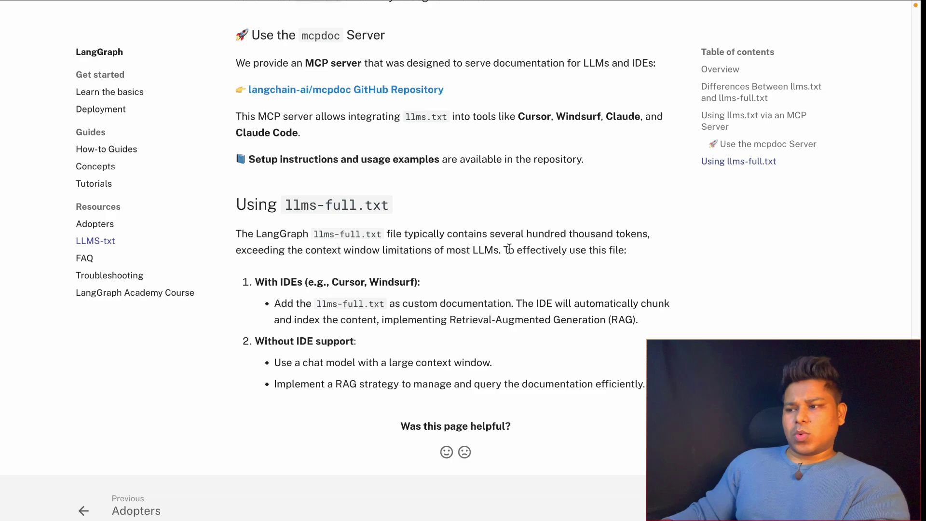
scroll(509, 250, "up", 4)
scroll(398, 266, "up", 1)
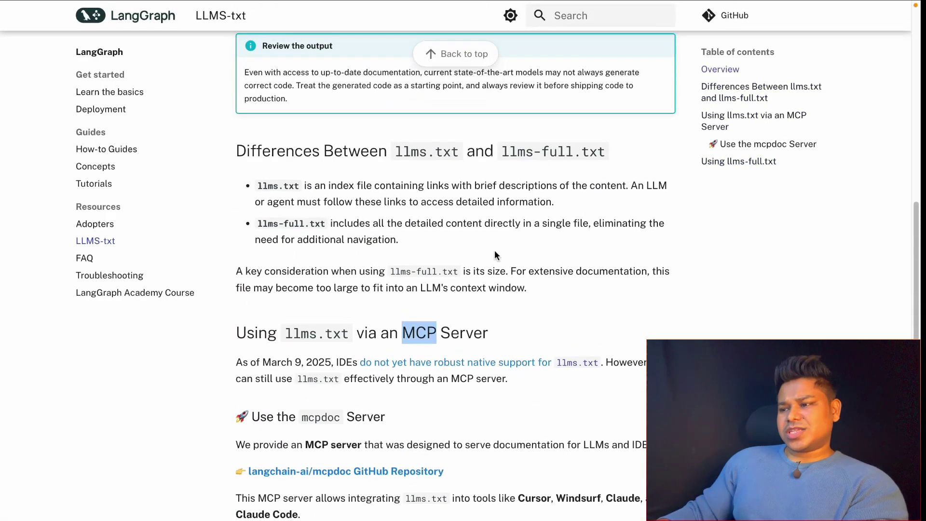
scroll(485, 251, "up", 3)
scroll(463, 232, "up", 4)
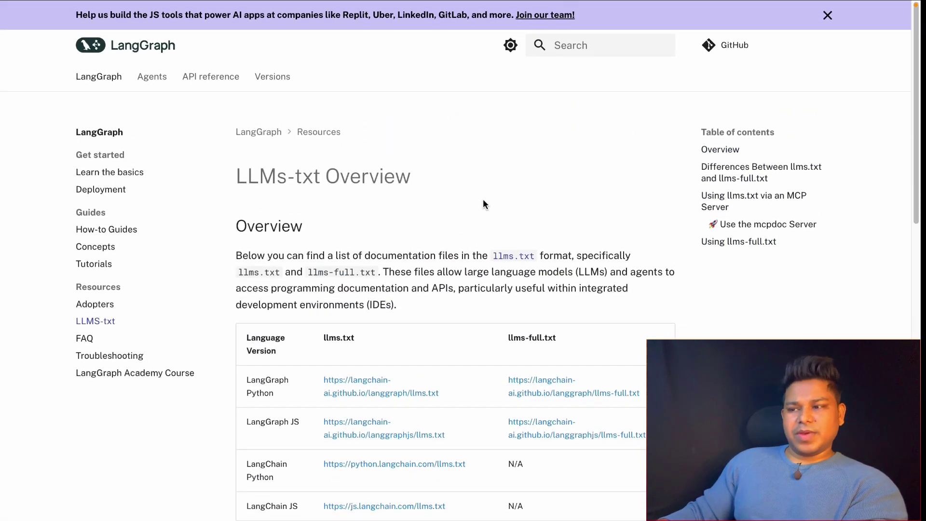
left_click_drag(431, 177, 234, 178)
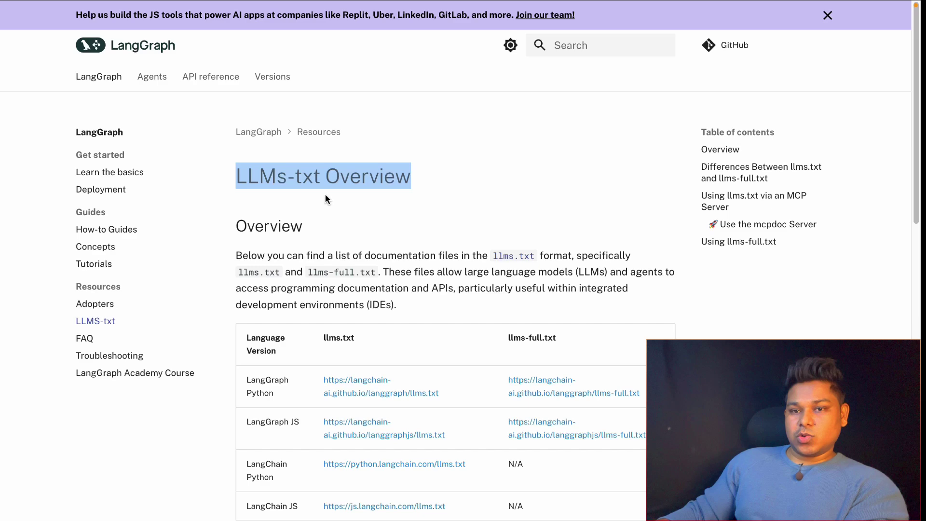
left_click(268, 257)
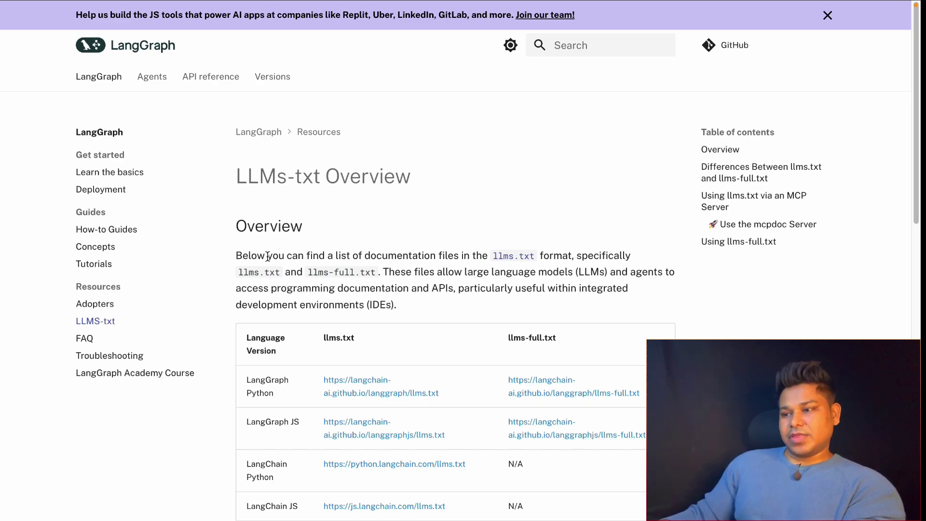
scroll(268, 256, "down", 1)
scroll(288, 246, "down", 5)
scroll(490, 250, "up", 6)
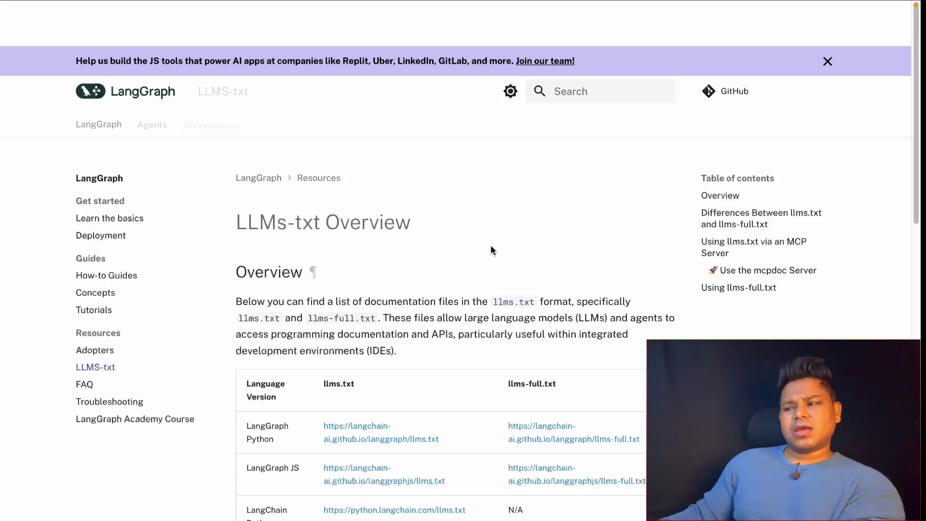